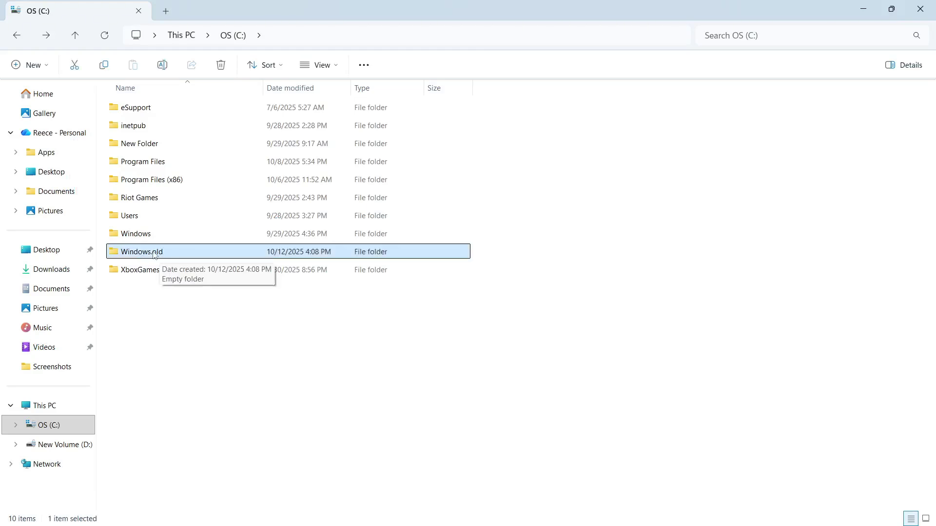
Open the OS (C:) drive in File Explorer and select the Windows.old folder.
key(alt+Up)
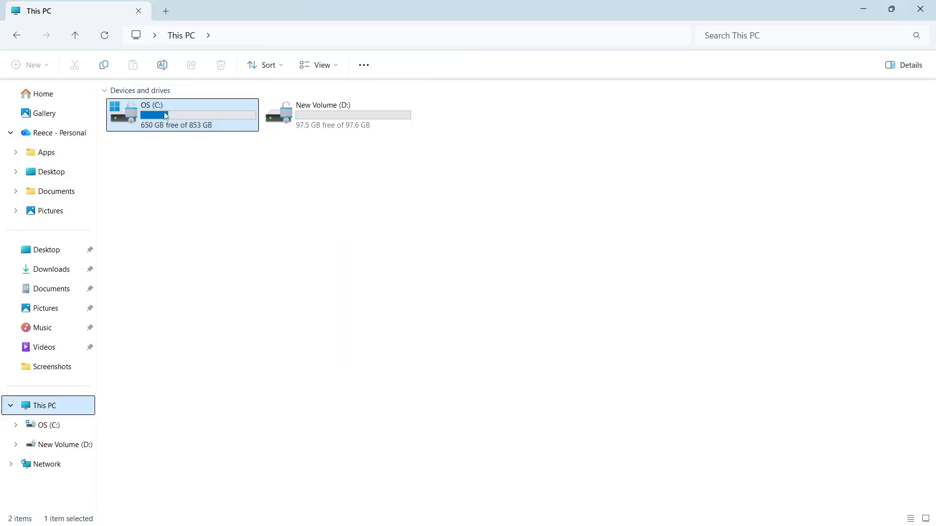
double_click(171, 126)
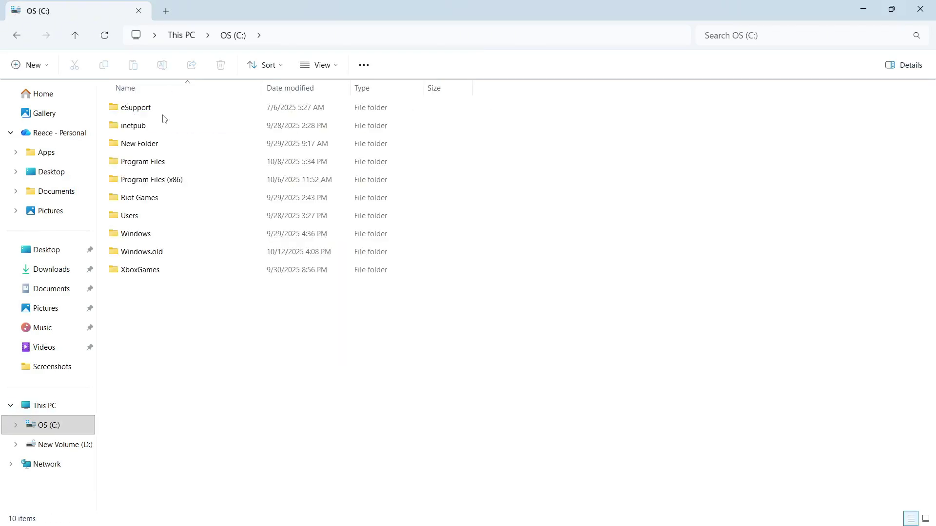
click(161, 258)
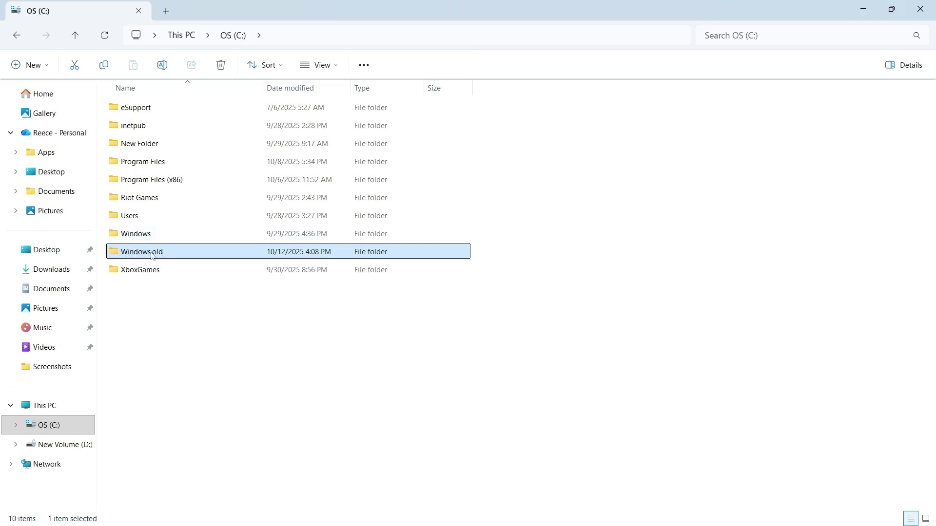
mouse_move(141, 251)
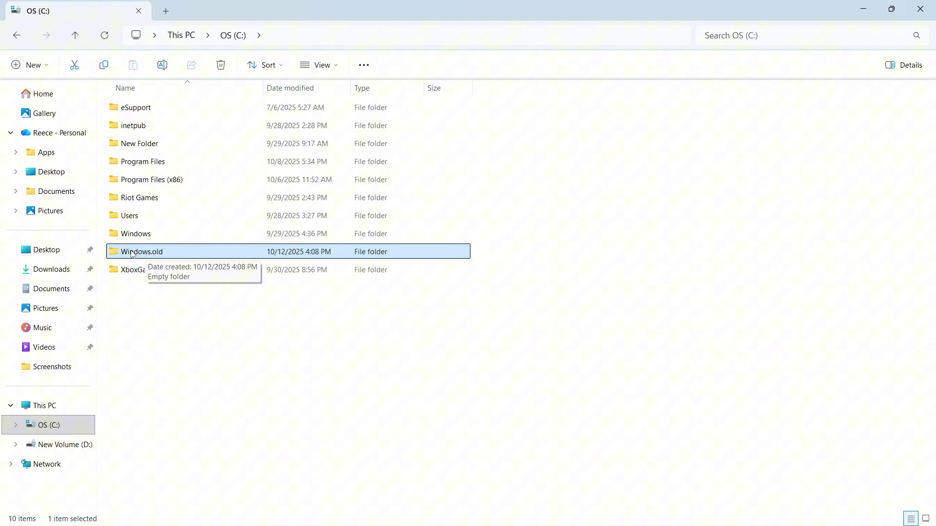
Launch Settings and reach System > Storage > Temporary files, showing 1.27 GB preselected.
key(super)
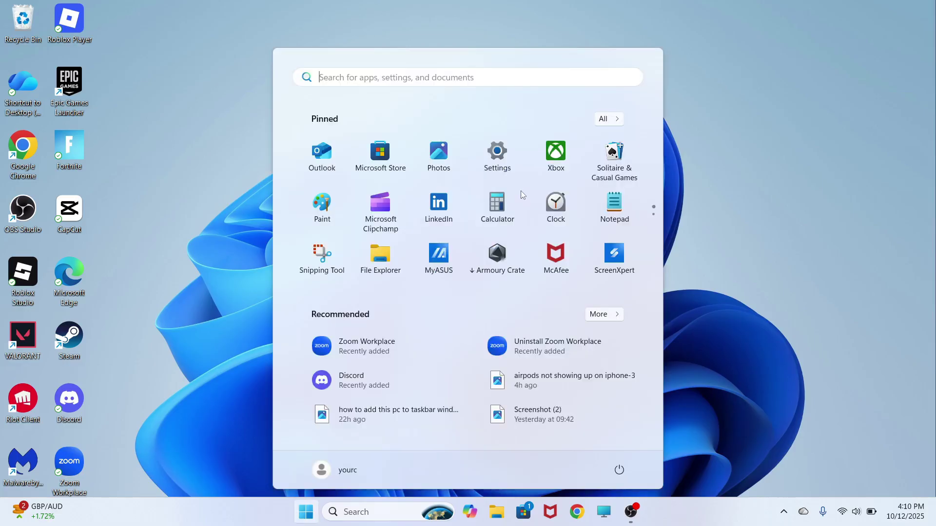
text(sett)
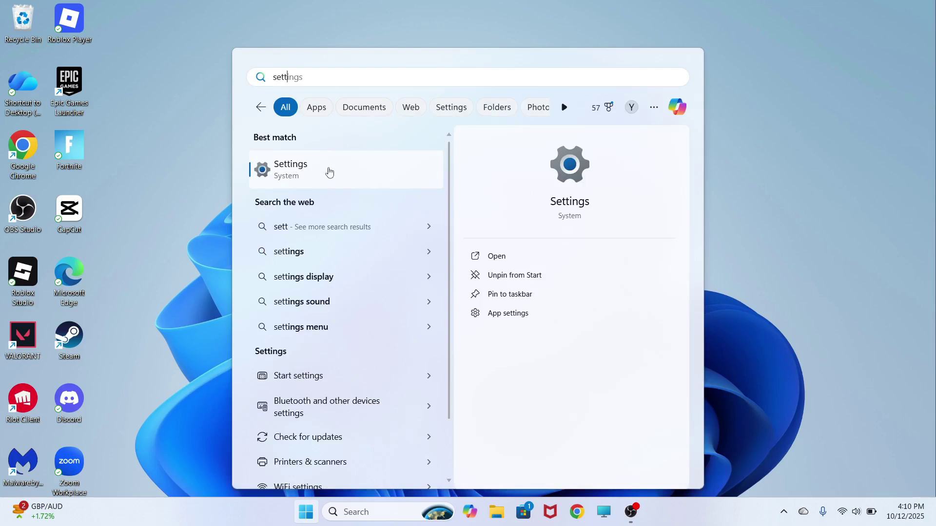
click(328, 174)
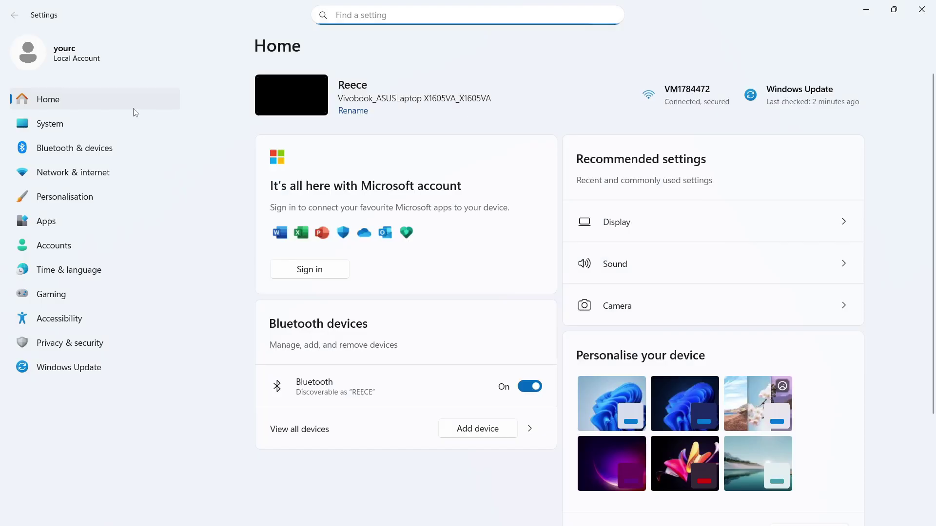
click(92, 125)
scroll(418, 248, down, 2)
scroll(417, 247, down, 1)
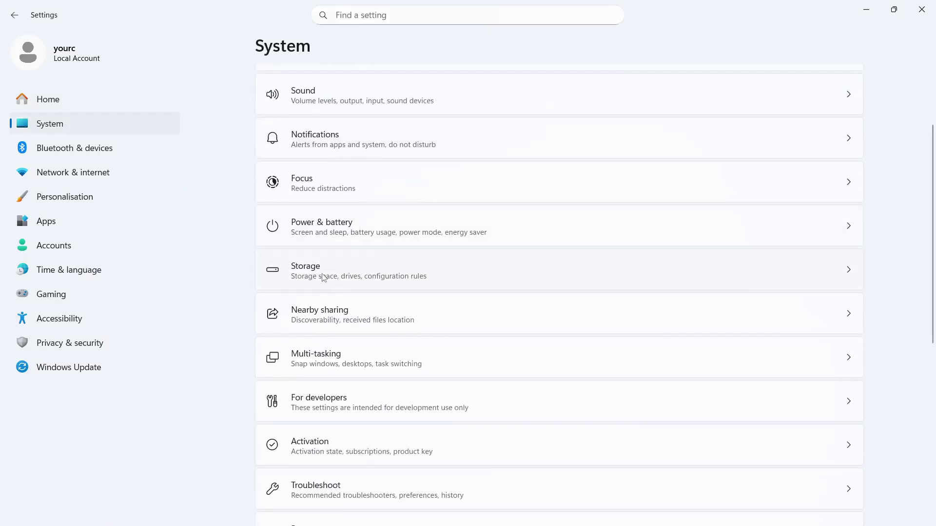
click(366, 275)
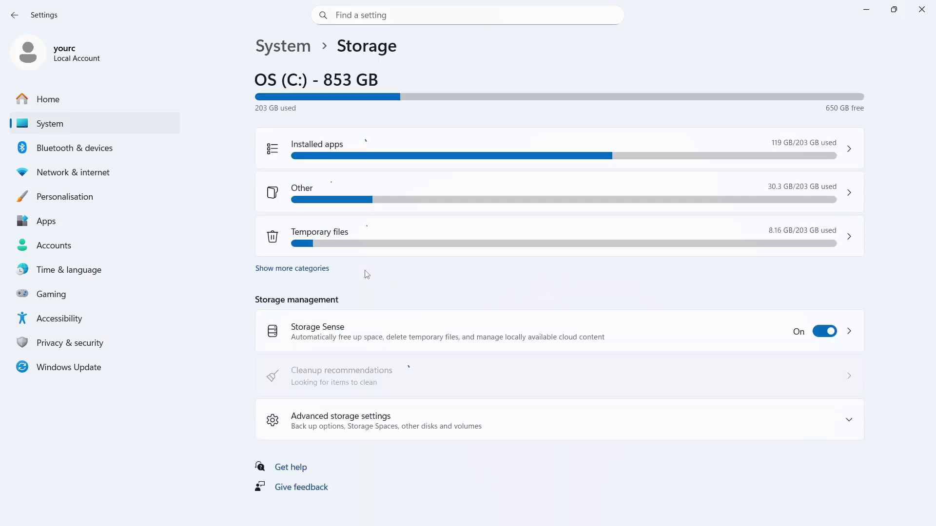
click(354, 233)
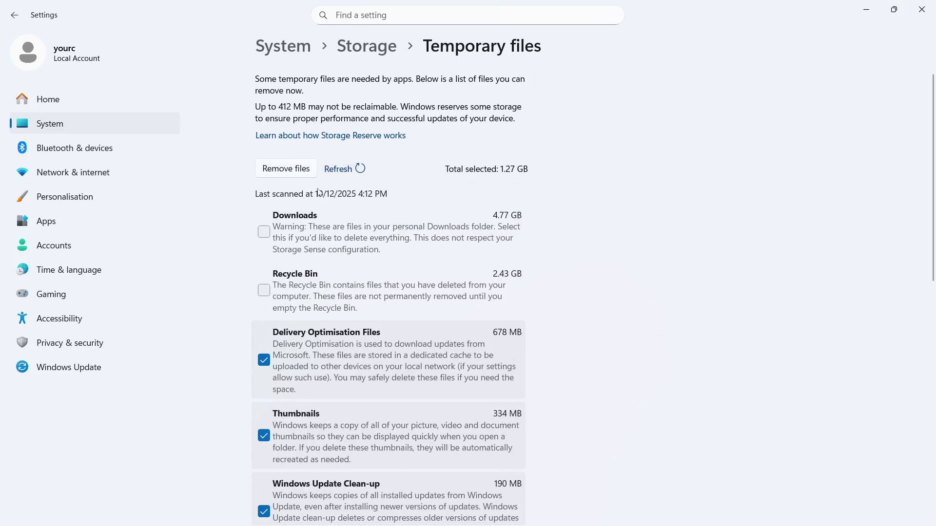
Check Downloads, Recycle Bin and System recovery log files, then permanently remove the selected files.
click(264, 231)
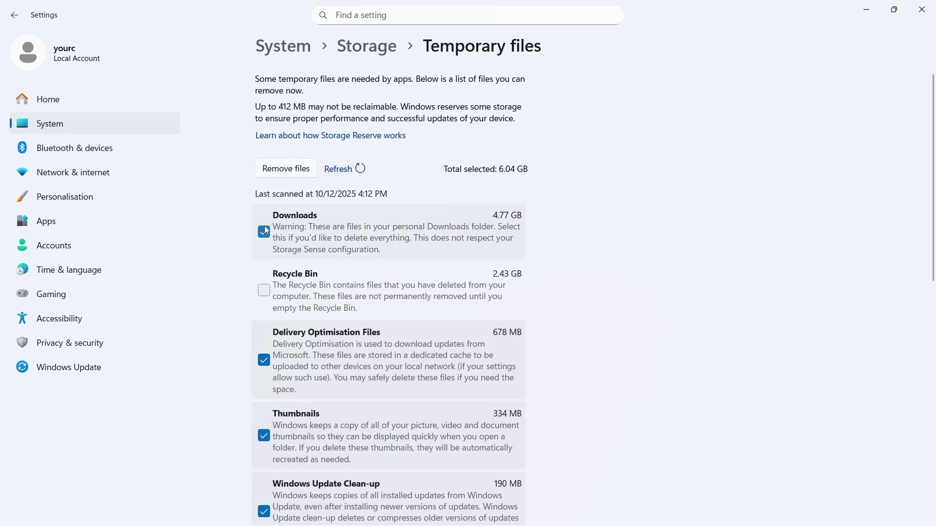
click(265, 291)
scroll(264, 291, down, 2)
scroll(264, 291, down, 3)
scroll(264, 290, down, 2)
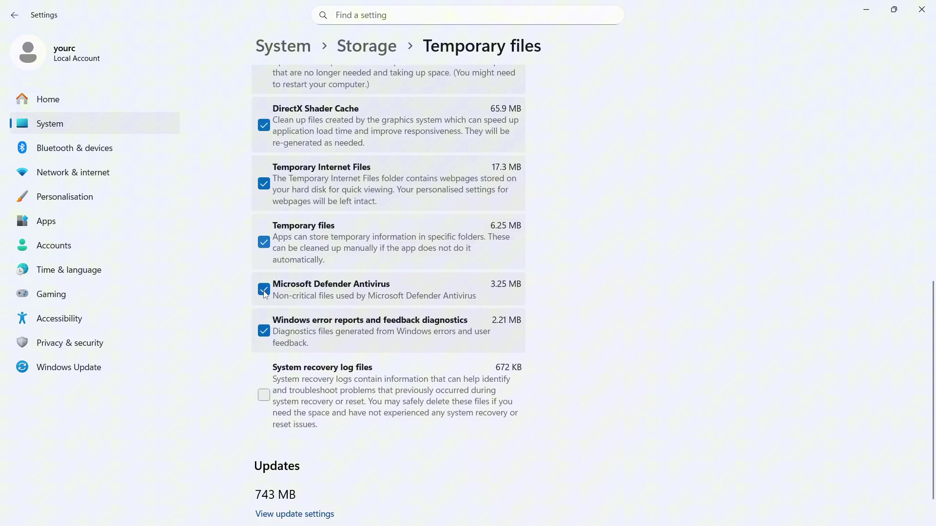
click(264, 395)
scroll(264, 395, up, 3)
scroll(357, 280, down, 1)
scroll(356, 280, down, 2)
scroll(357, 281, down, 2)
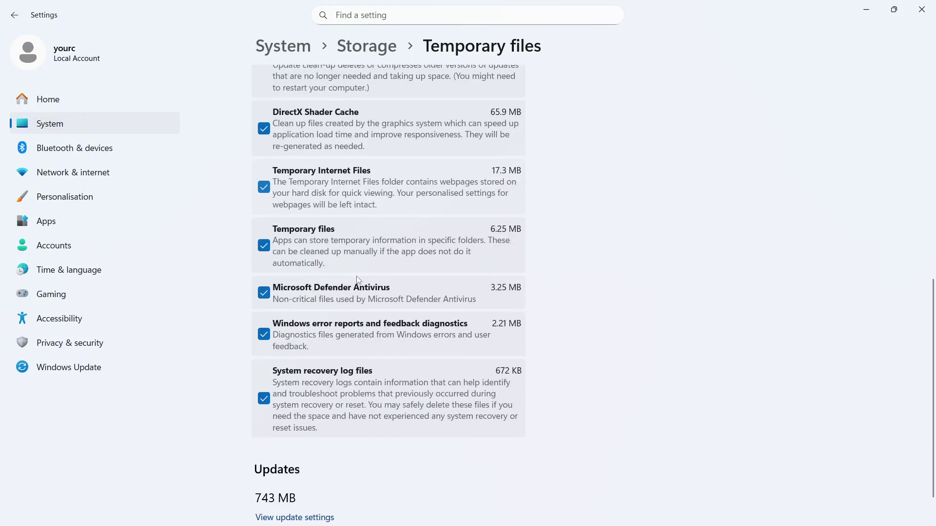
scroll(357, 280, down, 1)
scroll(356, 281, up, 5)
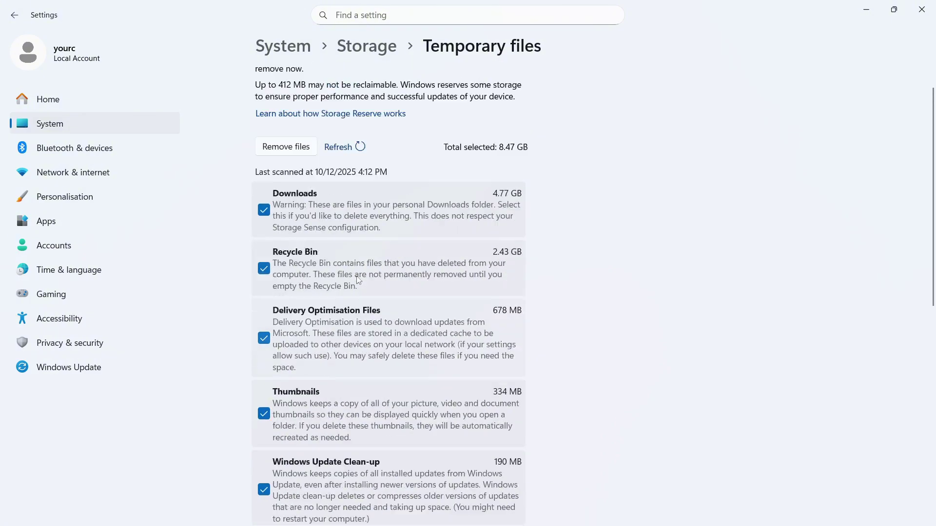
scroll(357, 280, up, 1)
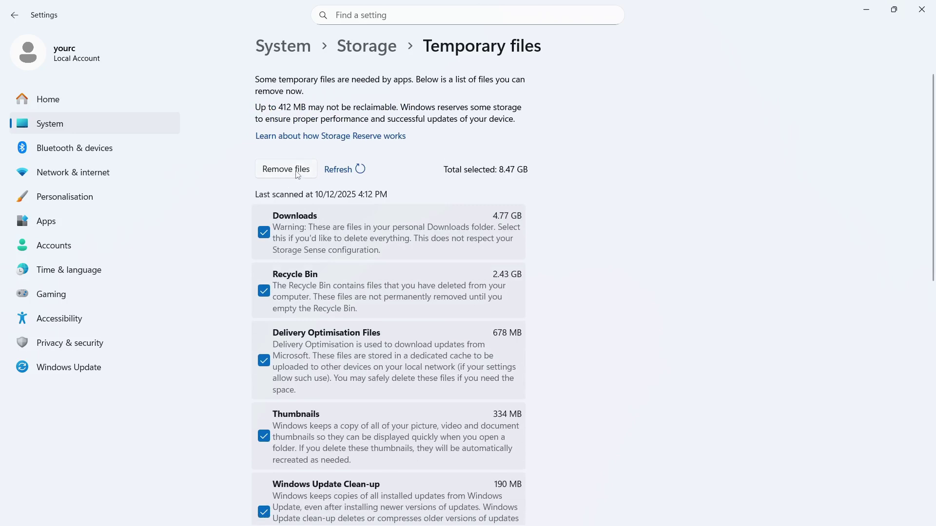
click(297, 175)
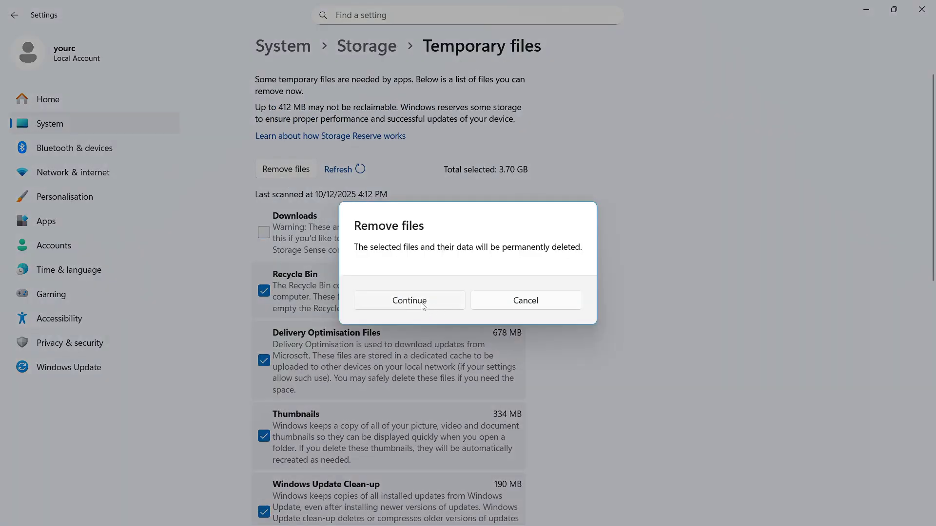
click(423, 306)
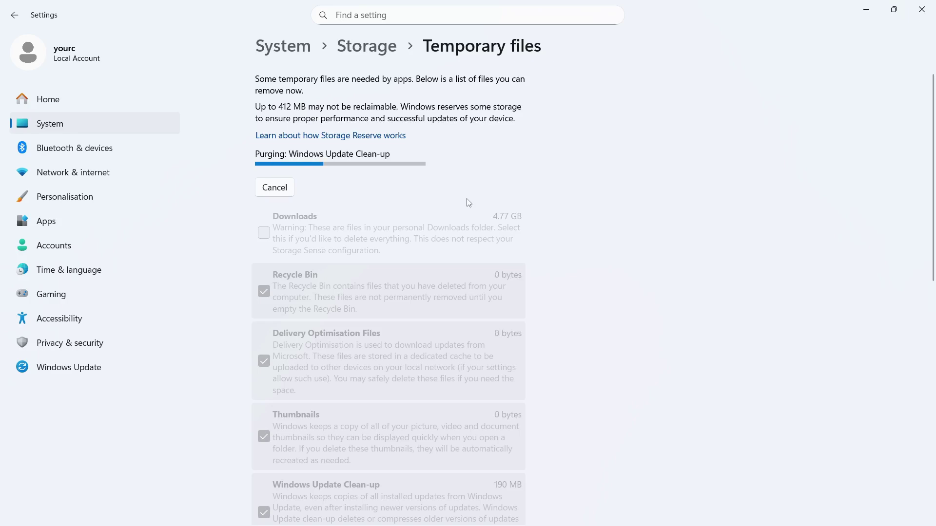
Confirm C: has no Windows.old folder, then view This PC showing 652 GB free of 853 GB.
key(super+e)
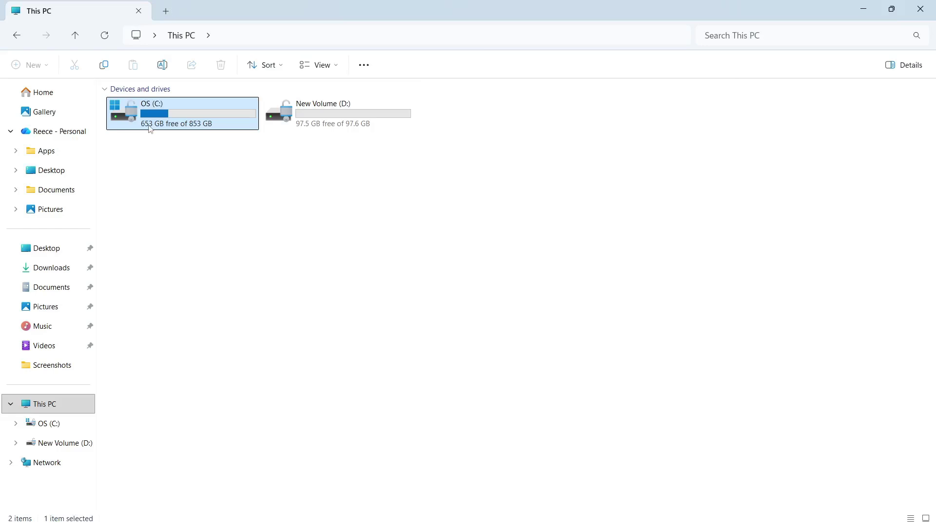
double_click(169, 121)
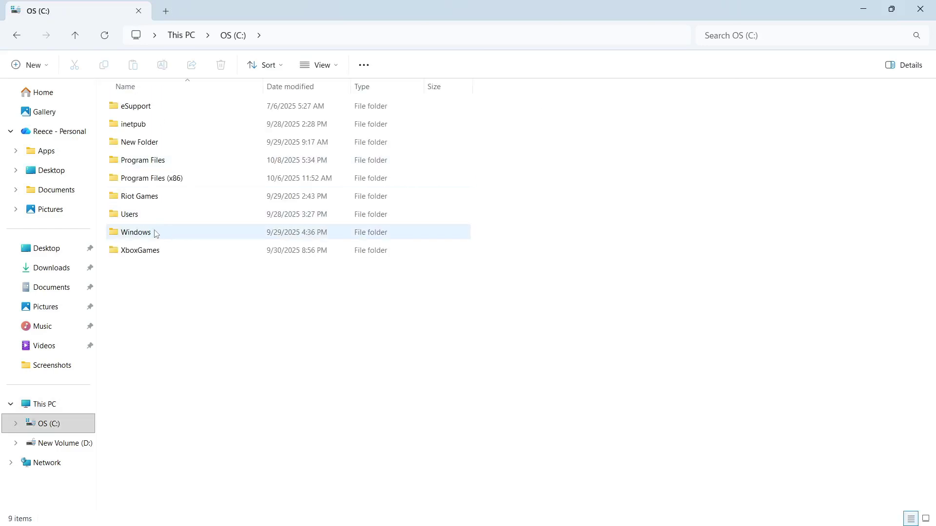
click(67, 429)
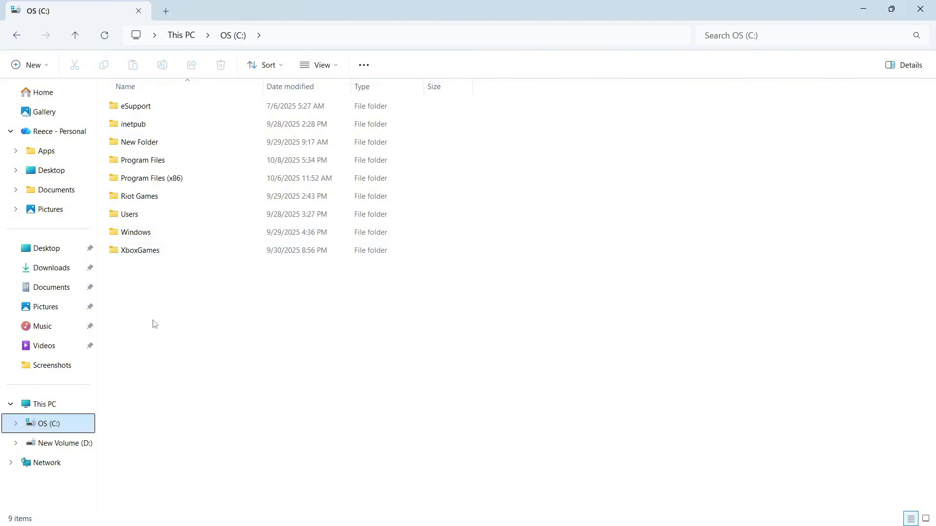
click(48, 404)
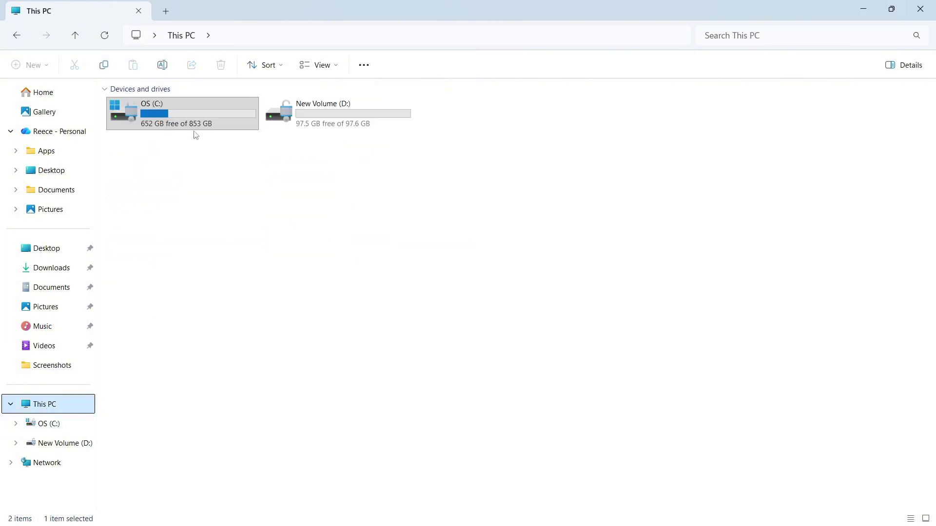